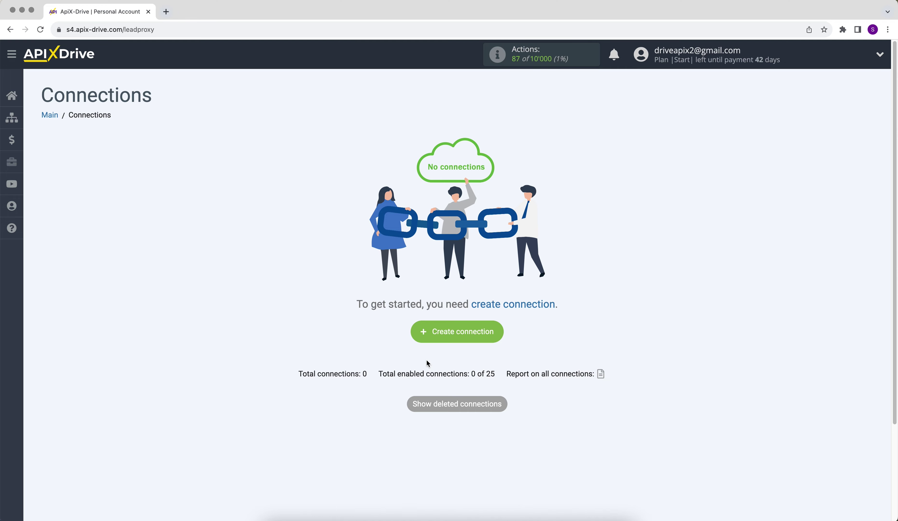
Step: Create a new connection with FormCrafts as the data source
click(421, 334)
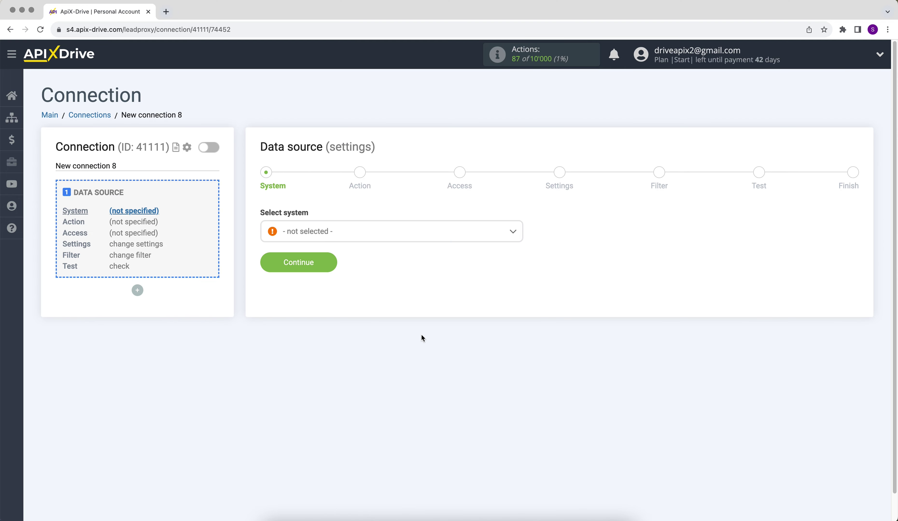
click(392, 235)
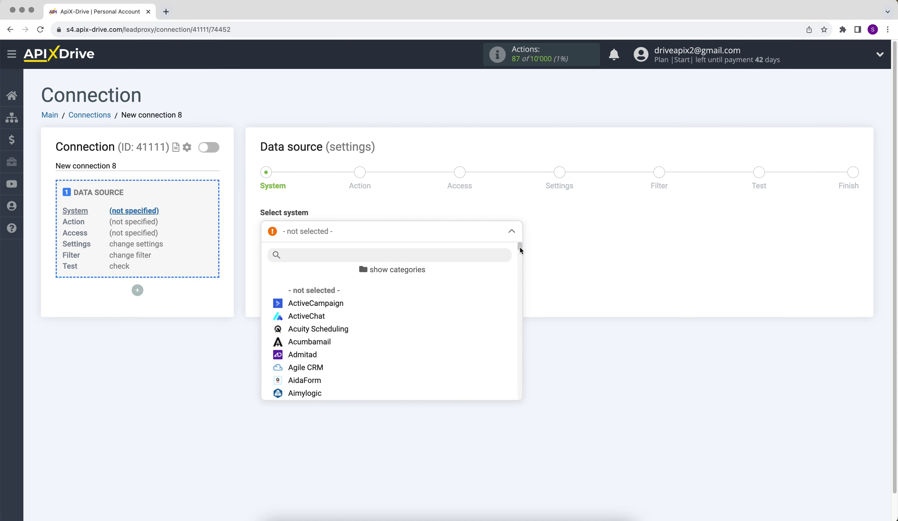
drag(519, 247, 520, 293)
click(313, 263)
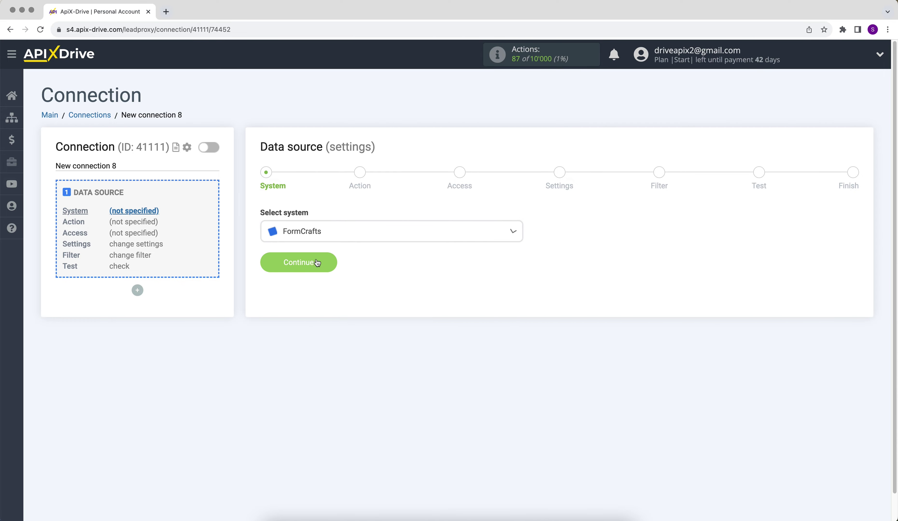
click(269, 263)
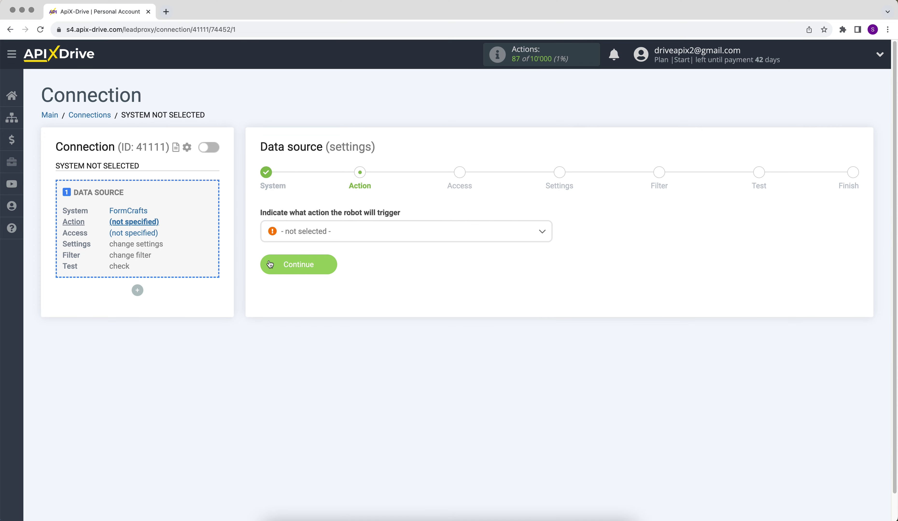
Step: Set the source action to Get DATA, link a FormCrafts account, and proceed to settings
click(291, 233)
click(294, 288)
click(267, 267)
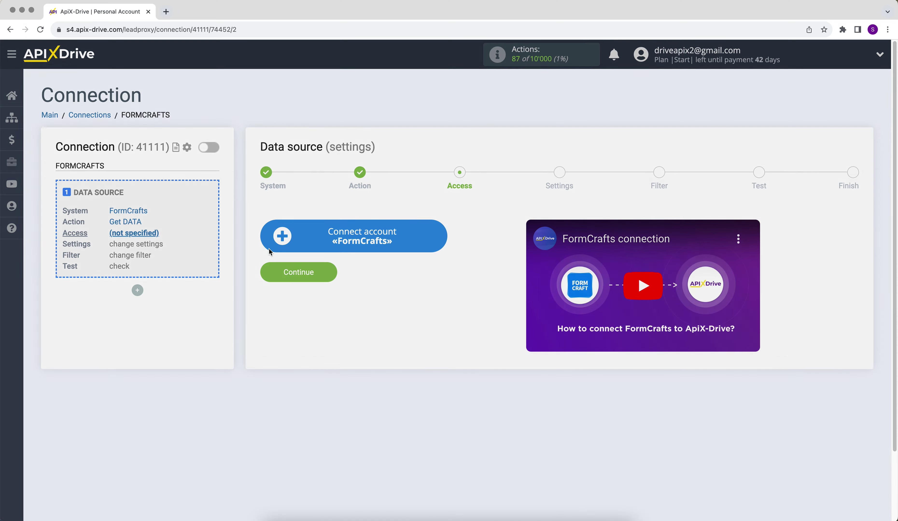
click(268, 249)
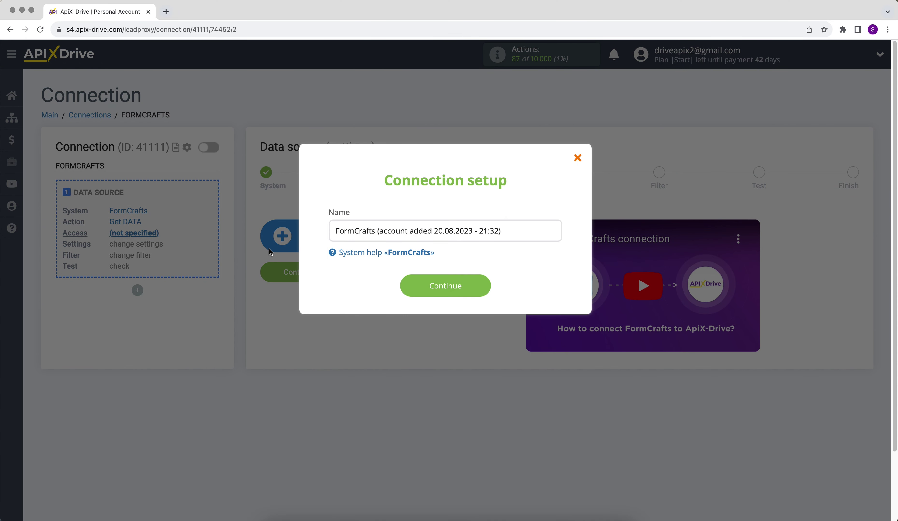
click(407, 286)
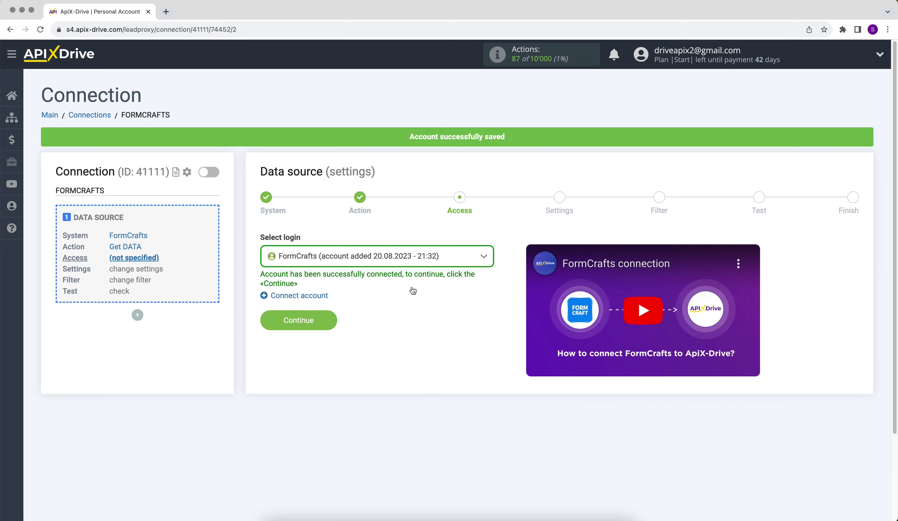
click(412, 256)
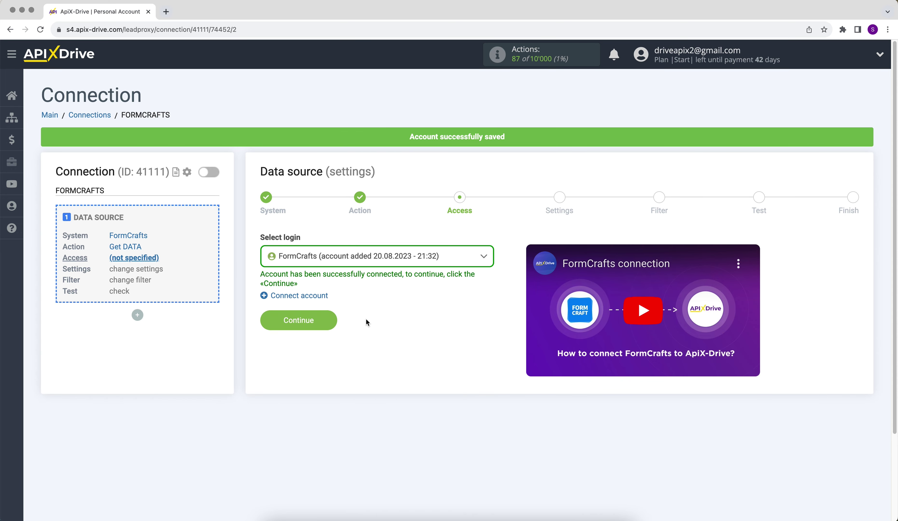
click(272, 319)
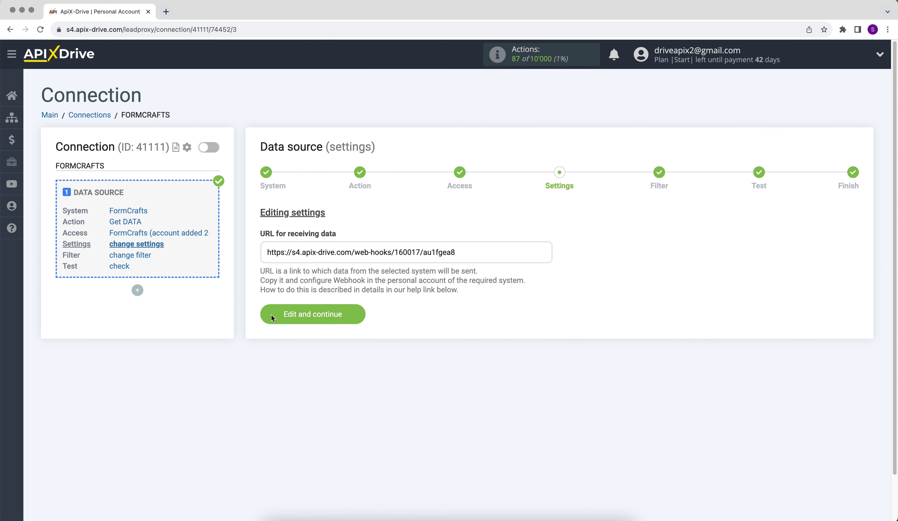
Step: Select and copy the webhook address from 'URL for receiving data'
drag(268, 257, 457, 255)
right_click(441, 254)
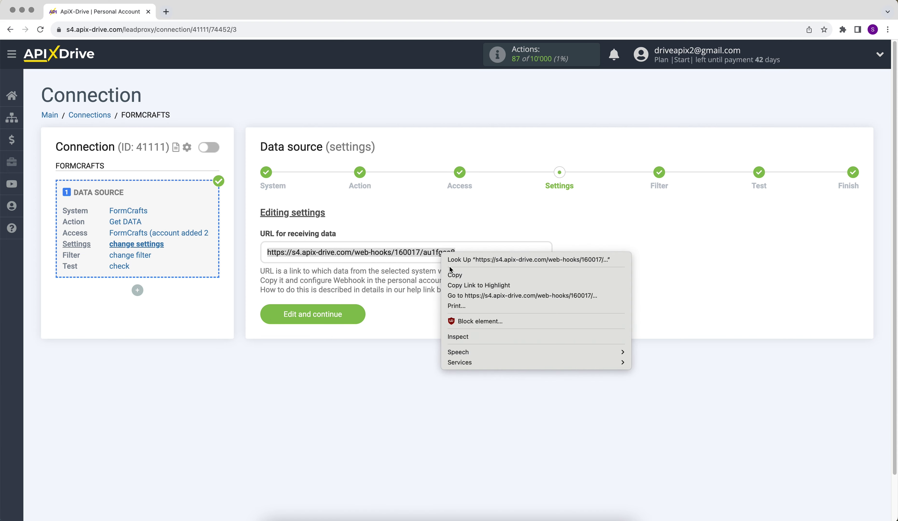
click(450, 275)
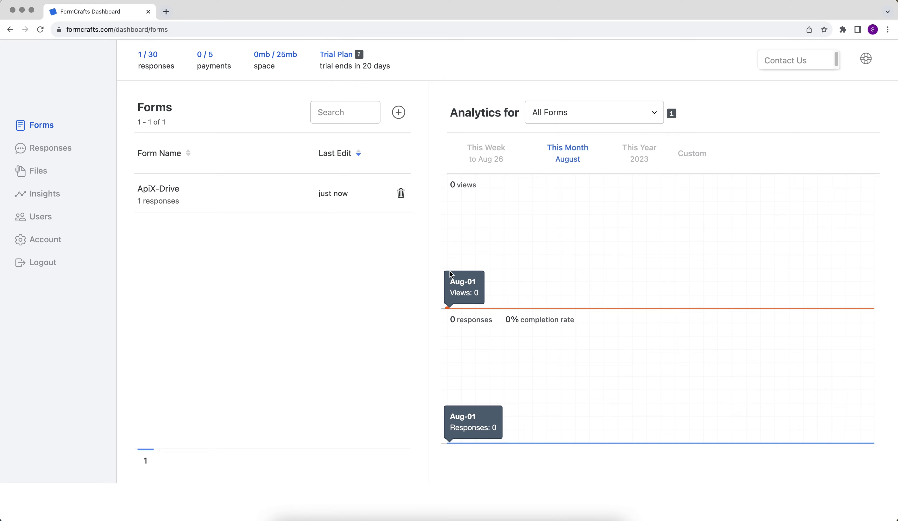
Step: In the ApiX-Drive form's settings, tick 'Webhook: submit data to your server' and paste the copied URL
click(174, 188)
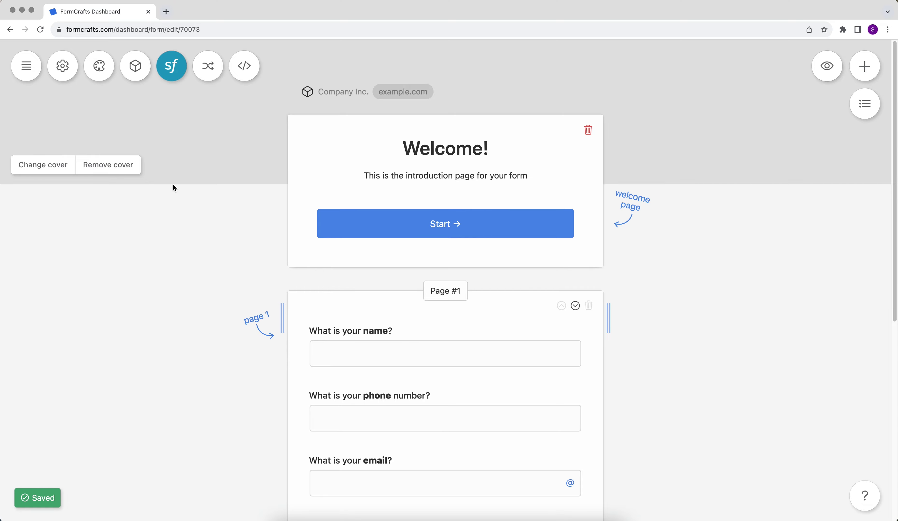
click(63, 75)
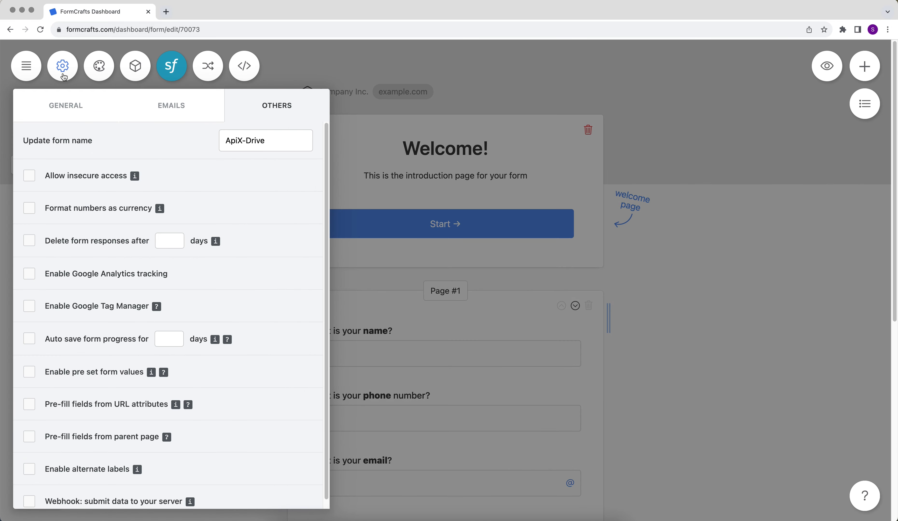
scroll(82, 358, down, 1)
click(29, 491)
scroll(37, 497, down, 2)
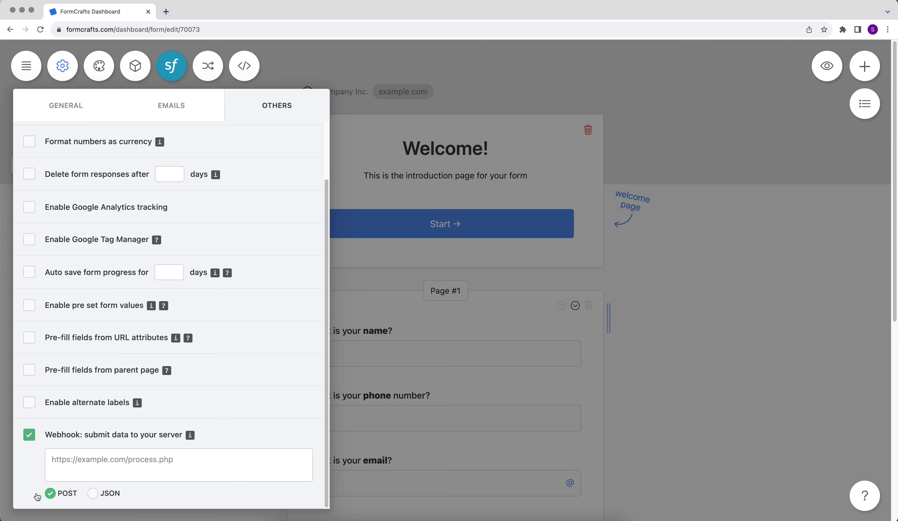
right_click(68, 467)
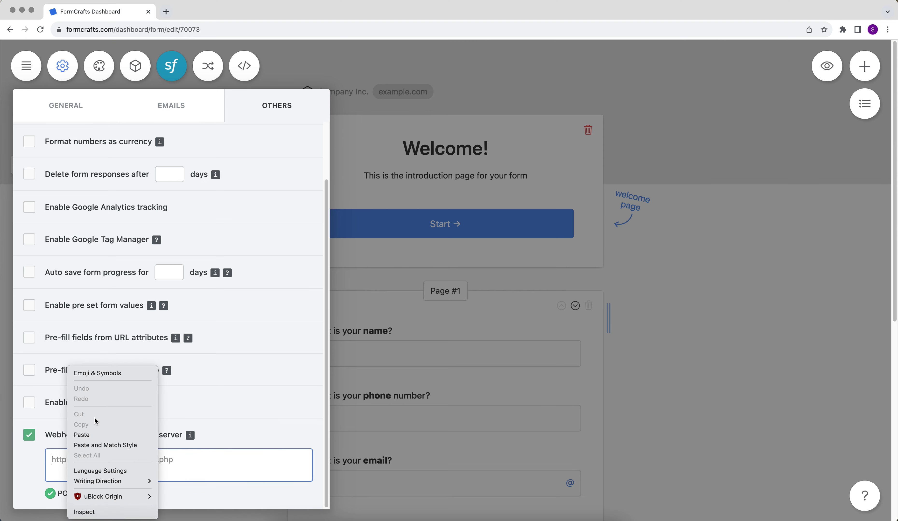
click(82, 435)
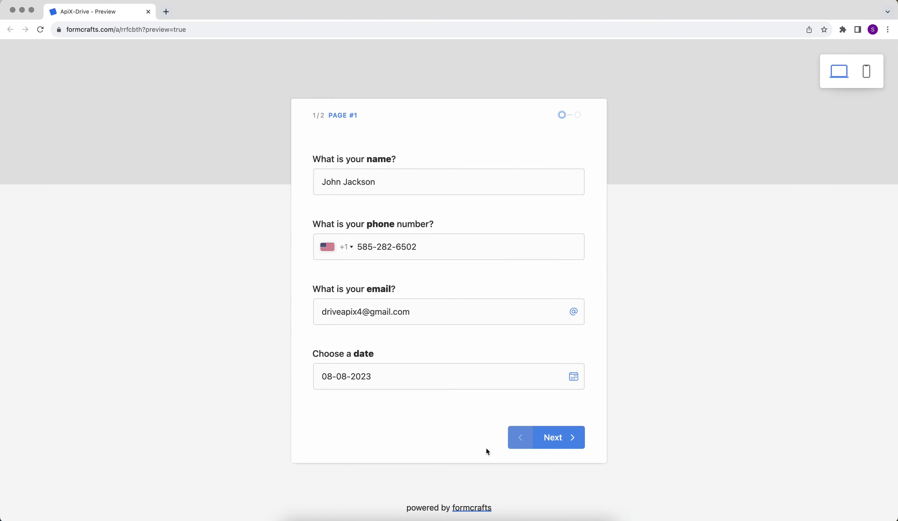
Step: Submit a test response from the form preview, then save ApiX-Drive's source settings
click(552, 438)
click(547, 440)
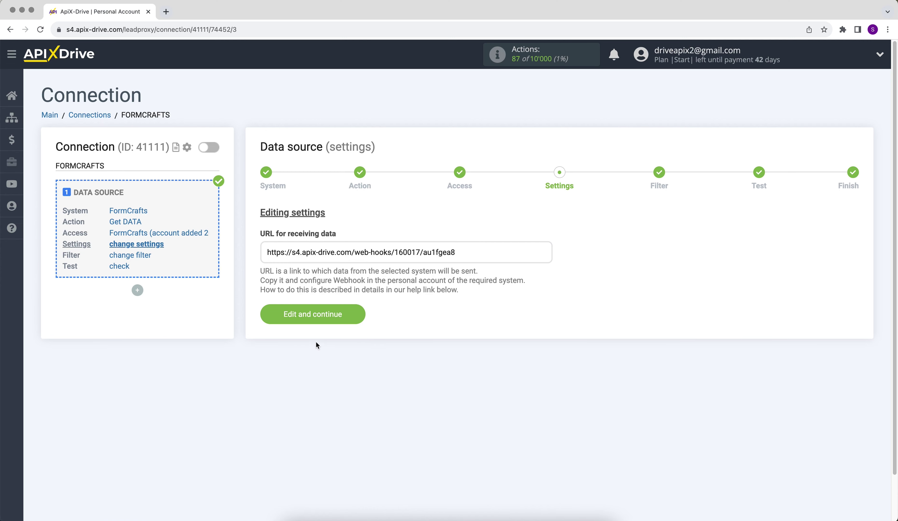
click(272, 318)
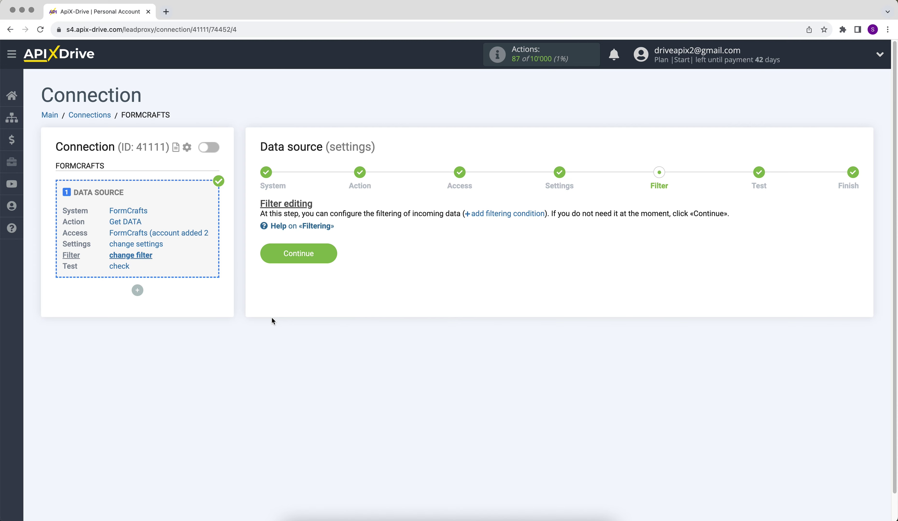
Step: Skip the filter, accept the loaded FormCrafts test data, and begin the data destination
click(263, 253)
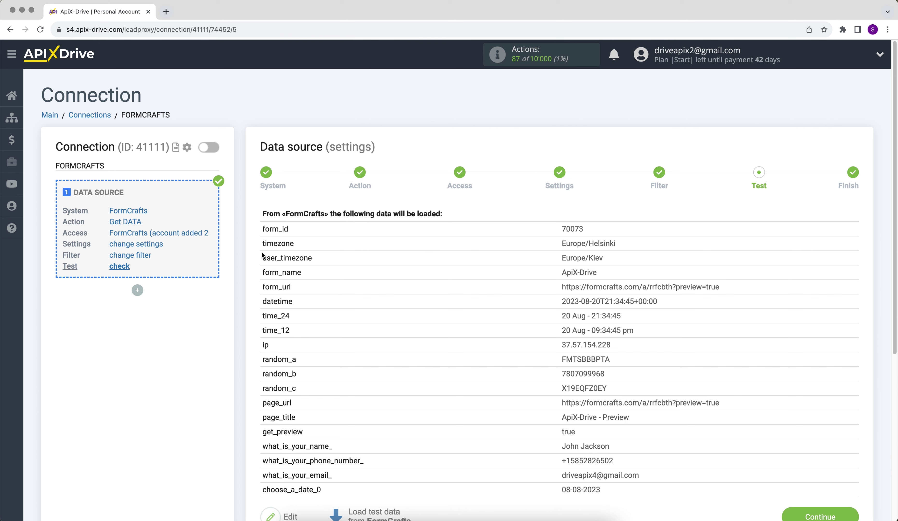
scroll(261, 252, down, 2)
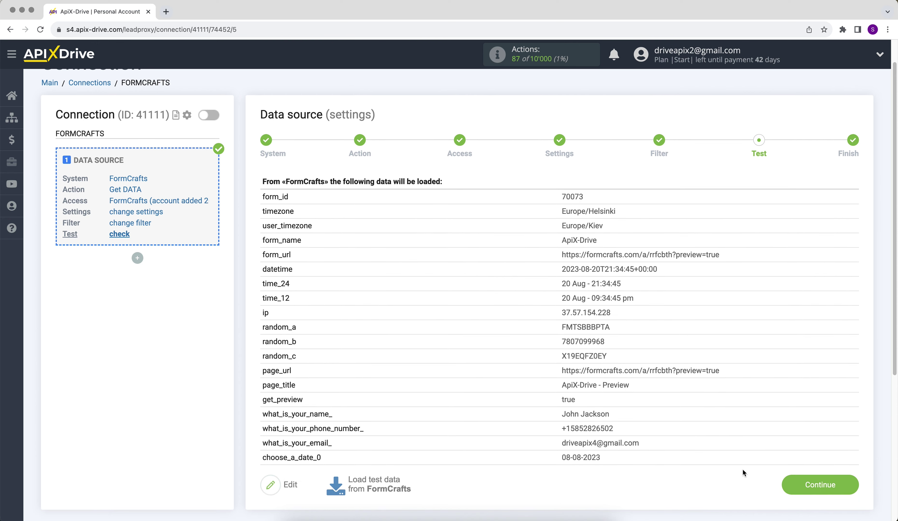
click(795, 487)
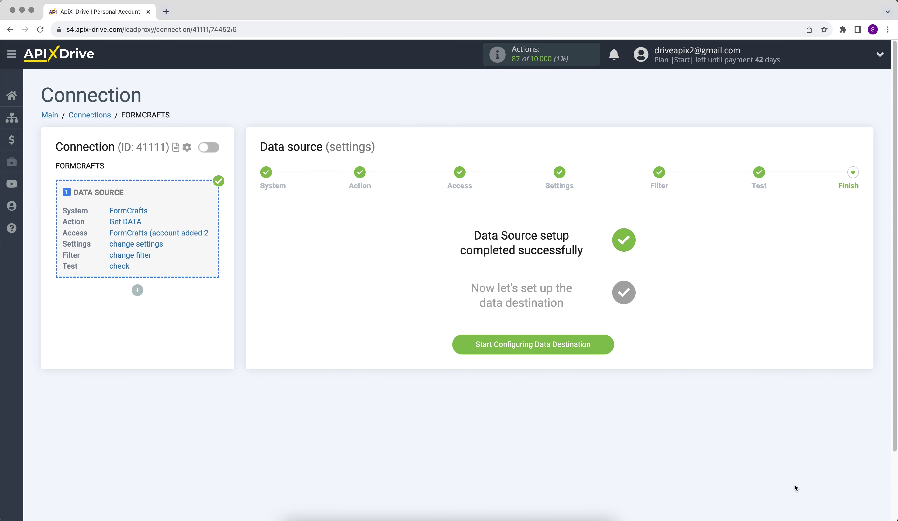
click(486, 355)
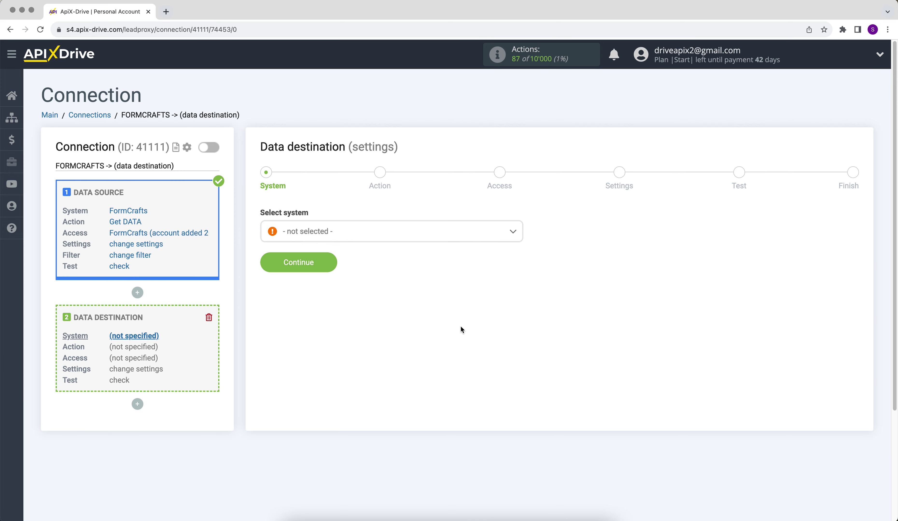
Step: Choose Gmail (send) as the destination system
click(422, 235)
drag(519, 244, 523, 293)
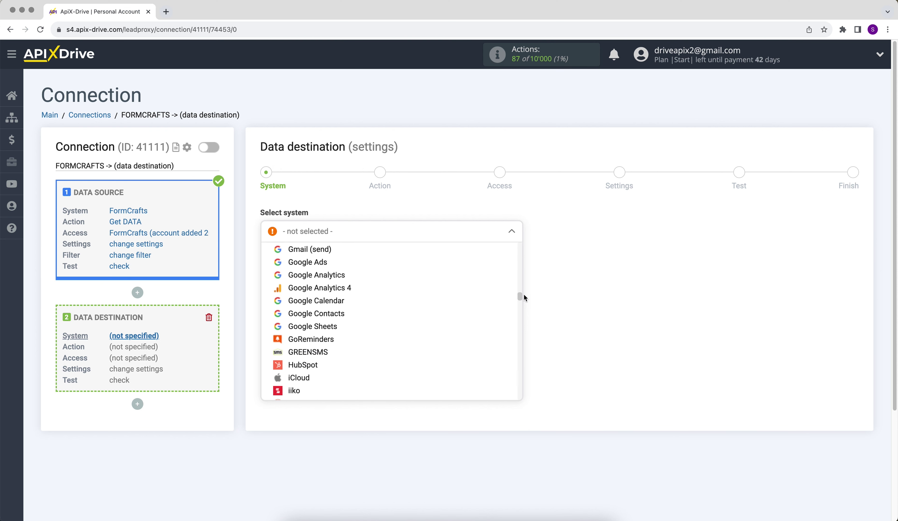
click(302, 253)
click(269, 266)
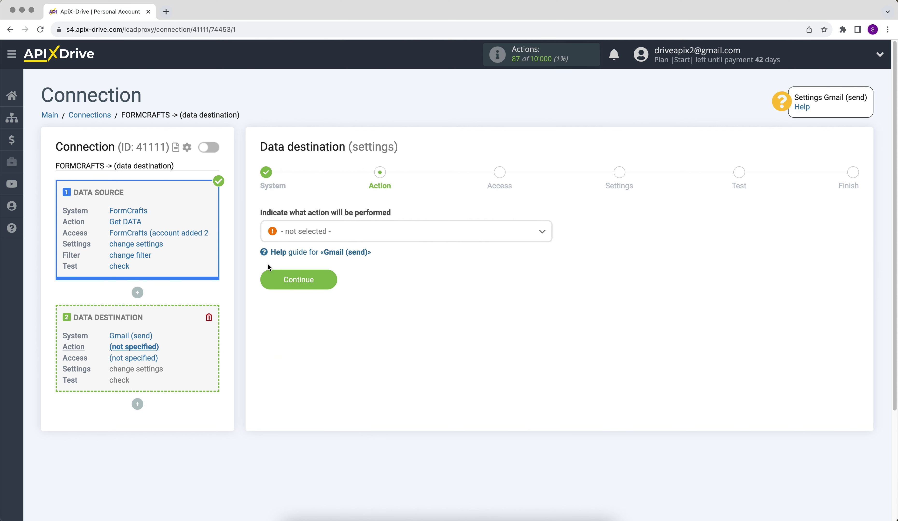
Step: Set the destination action to Send EMAIL and start connecting a Gmail account
click(286, 232)
click(293, 290)
click(267, 281)
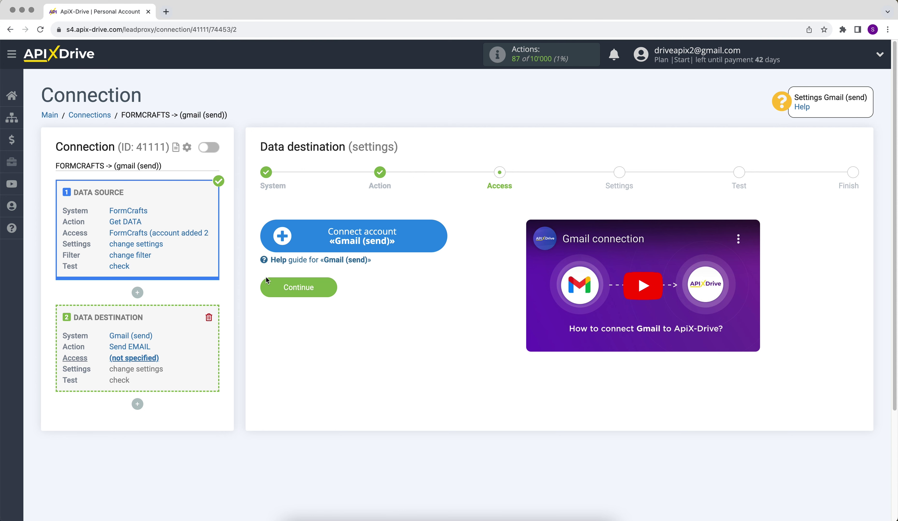
click(276, 247)
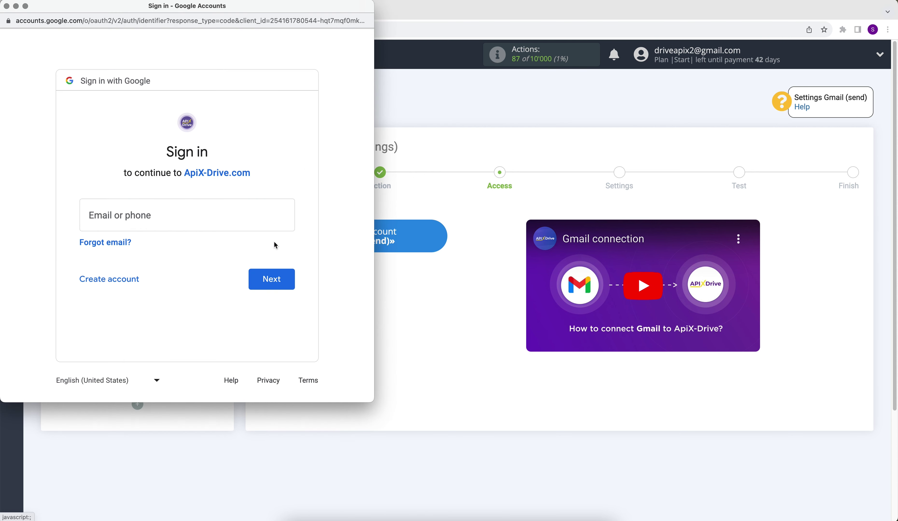
Step: Sign in to Google with the account's e-mail address and password
click(198, 213)
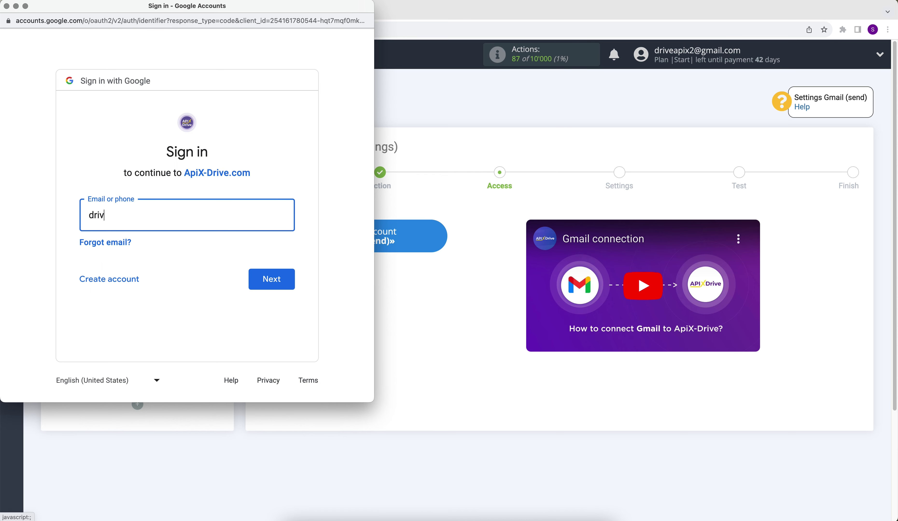
click(278, 280)
text(••••••)
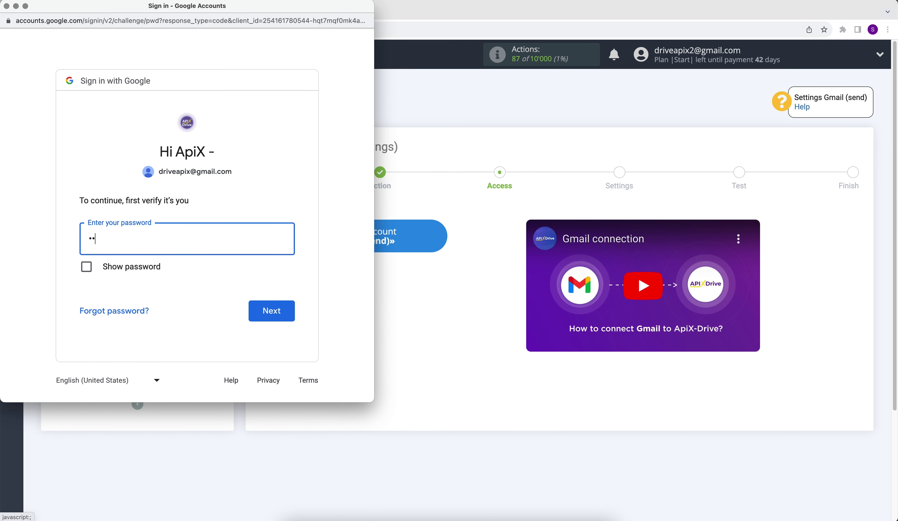
text(••)
click(286, 314)
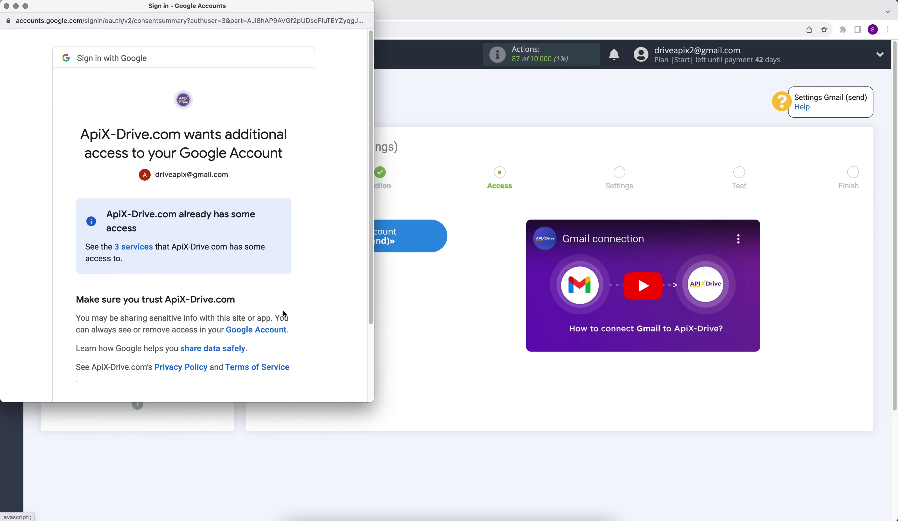
Step: Allow ApiX-Drive access, select the new Gmail login, and continue to settings
scroll(283, 311, down, 3)
click(266, 344)
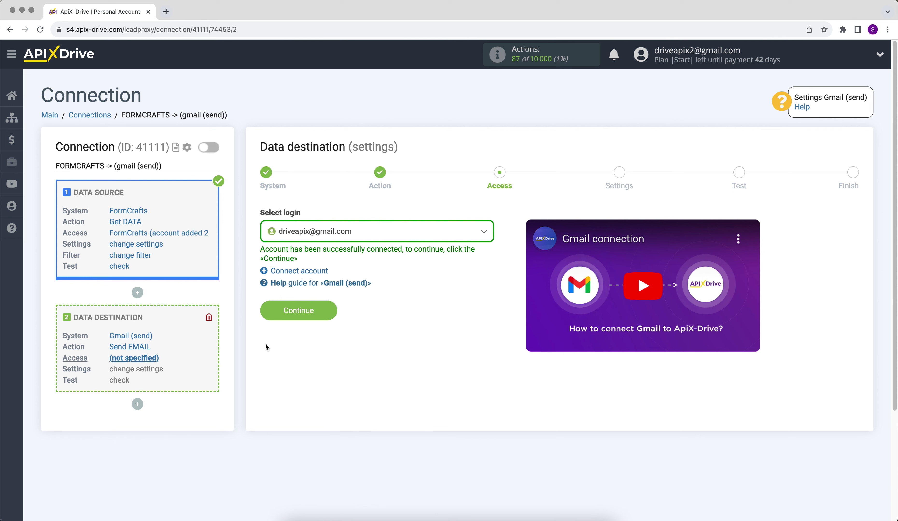
click(330, 235)
click(329, 303)
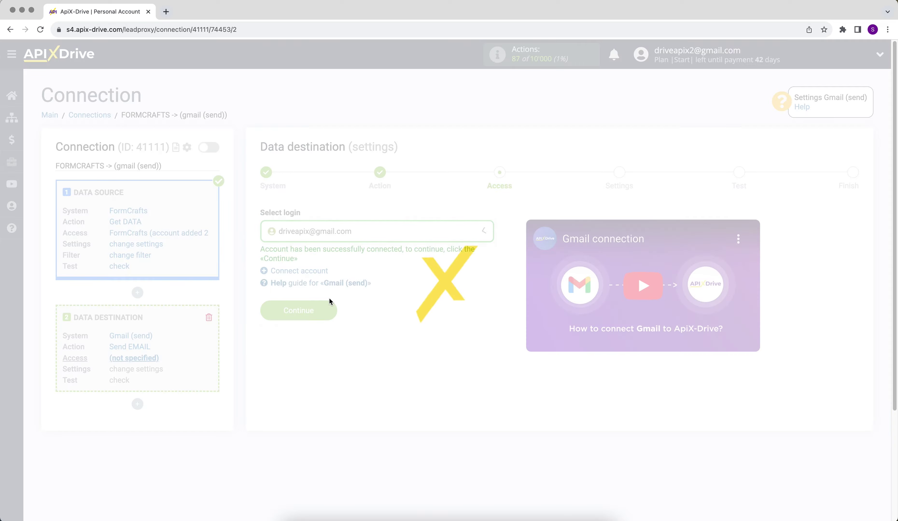
click(271, 310)
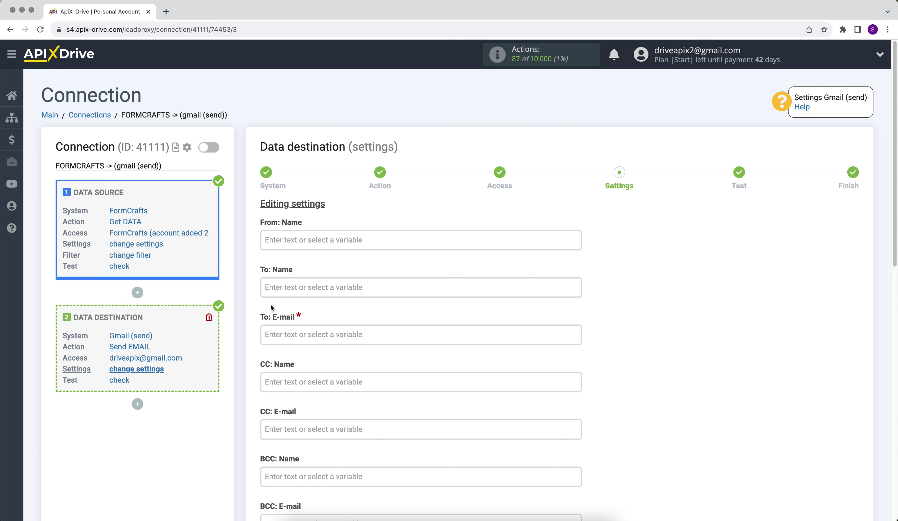
Step: Set the To: E-mail field to the form's what_is_your_email_ variable
click(272, 334)
scroll(571, 222, down, 5)
drag(571, 221, 581, 322)
click(429, 311)
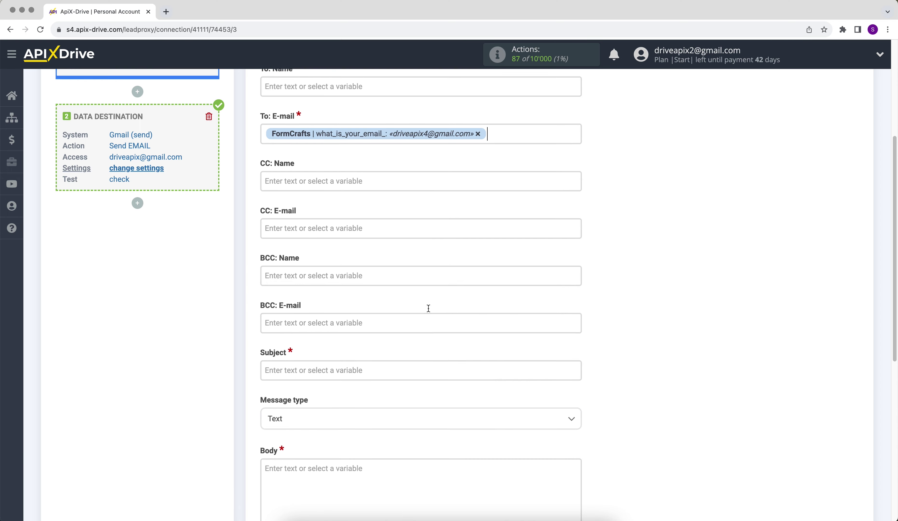
Step: Enter sender name 'ApiX-Drive' and subject 'Consultation'
scroll(427, 306, up, 5)
click(353, 124)
text(ApiX-Drive)
click(636, 202)
scroll(636, 202, down, 3)
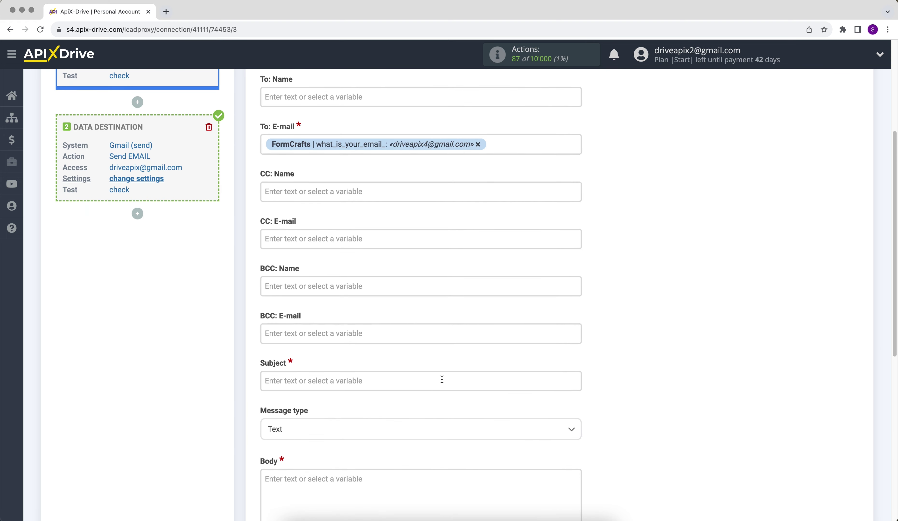
click(441, 380)
text(Cons)
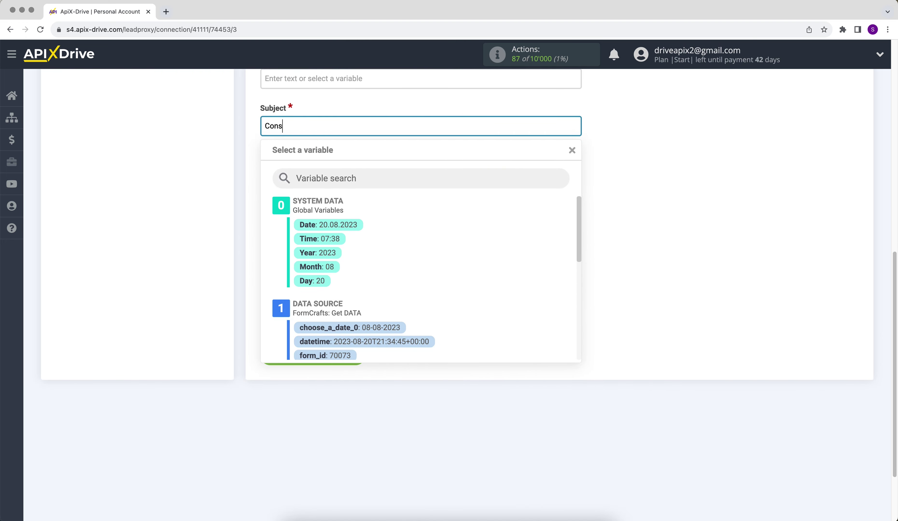
text(ultation)
click(620, 372)
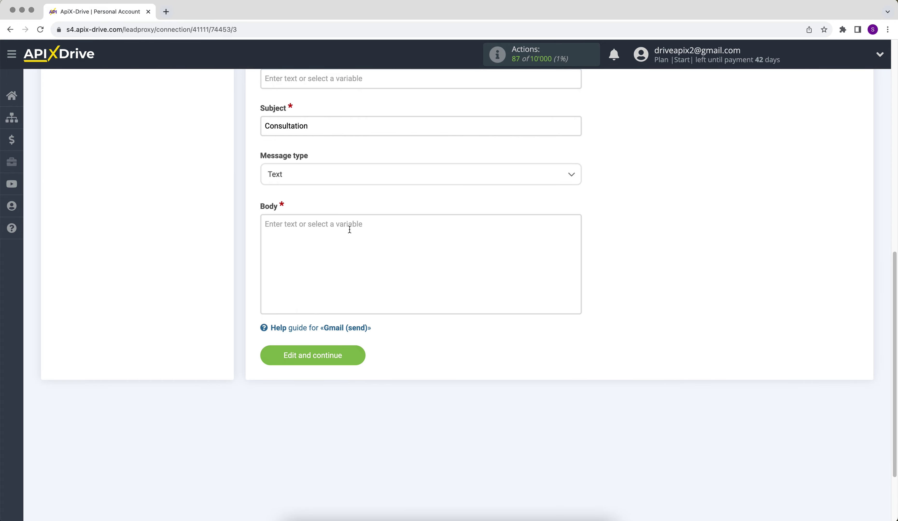
Step: Write the body 'Hello, [what_is_your_name_]!' plus 'We will contact you soon!' and save
click(349, 230)
text(Hello)
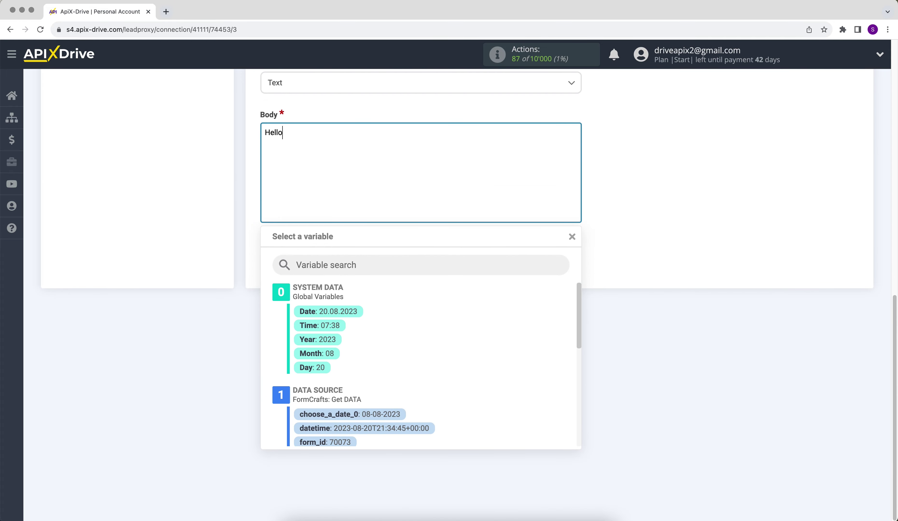
text(,)
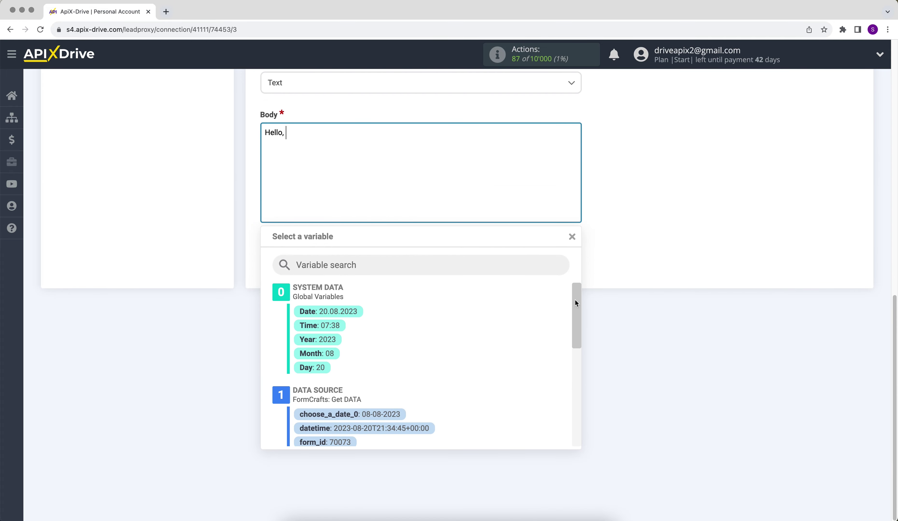
drag(575, 301, 590, 404)
click(412, 409)
text(!)
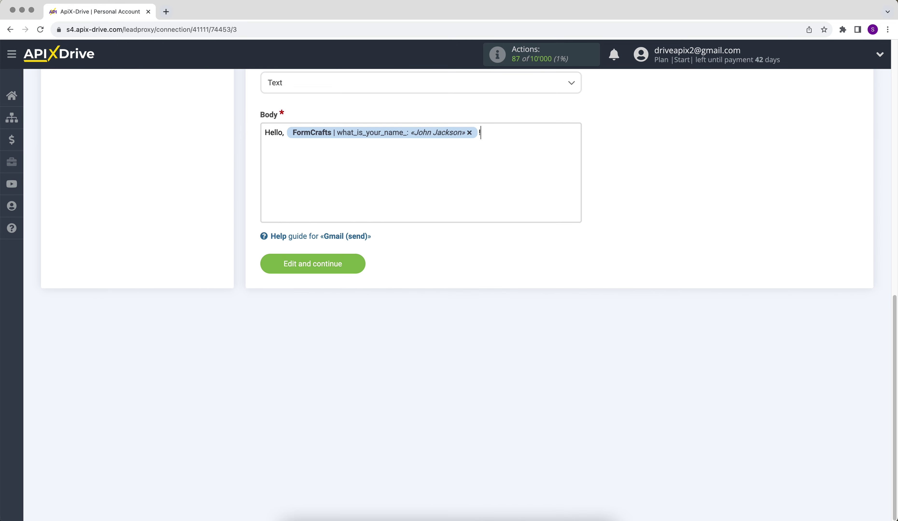
key(Return)
text(We will contact you soon!)
click(312, 264)
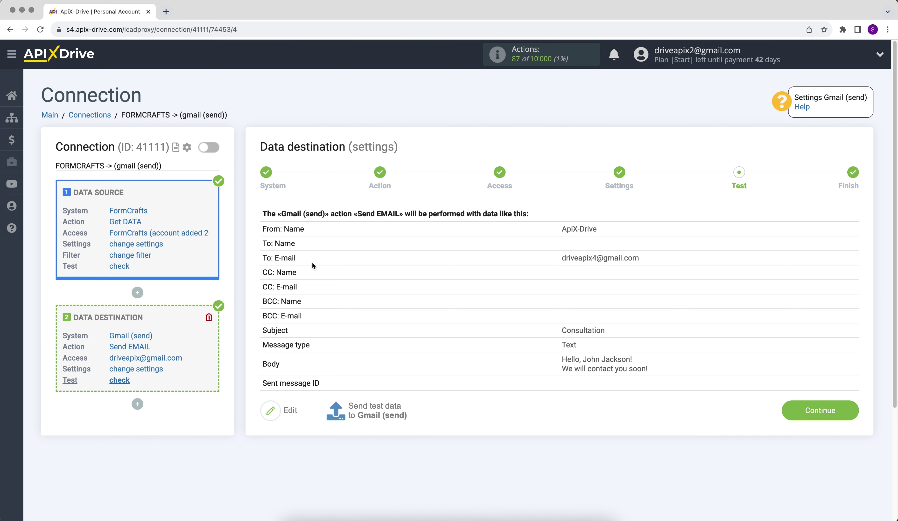
Step: Send test data to Gmail (send) from the Test step
click(378, 417)
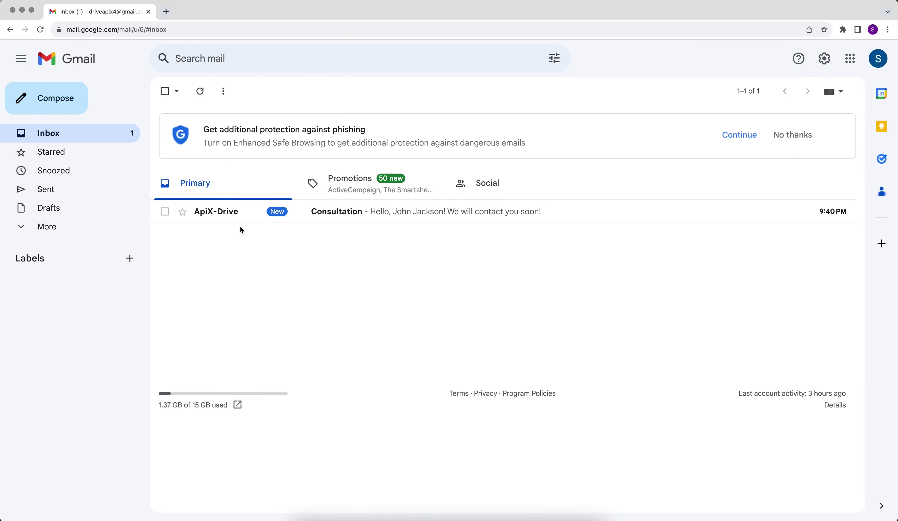
Step: Open the Consultation test email in Gmail, then continue ApiX-Drive to the Finish step
click(232, 211)
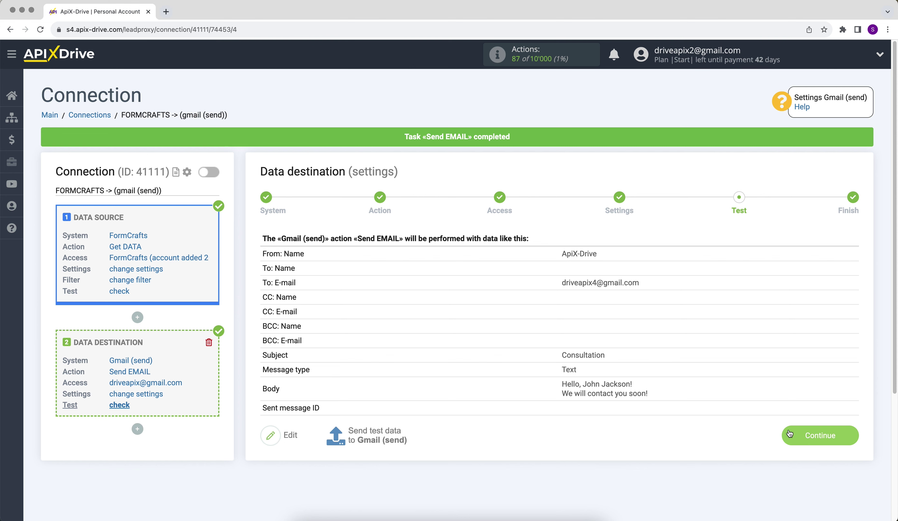
click(789, 435)
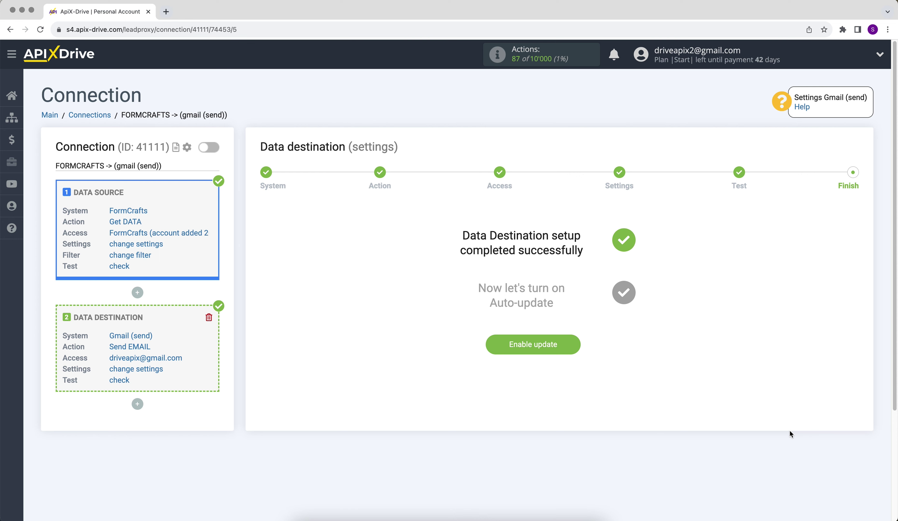
Step: Enable auto-update on the FormCrafts-to-Gmail connection and set its update interval to 5 minutes
click(504, 346)
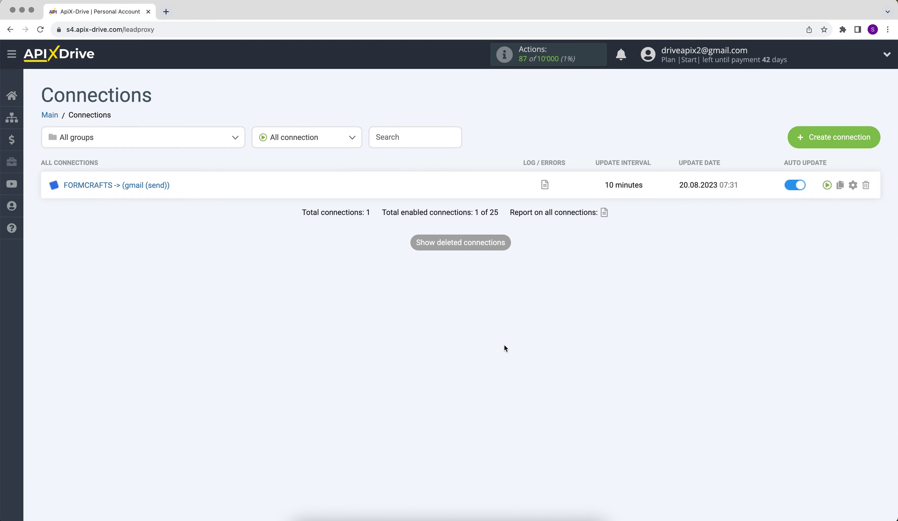
click(852, 184)
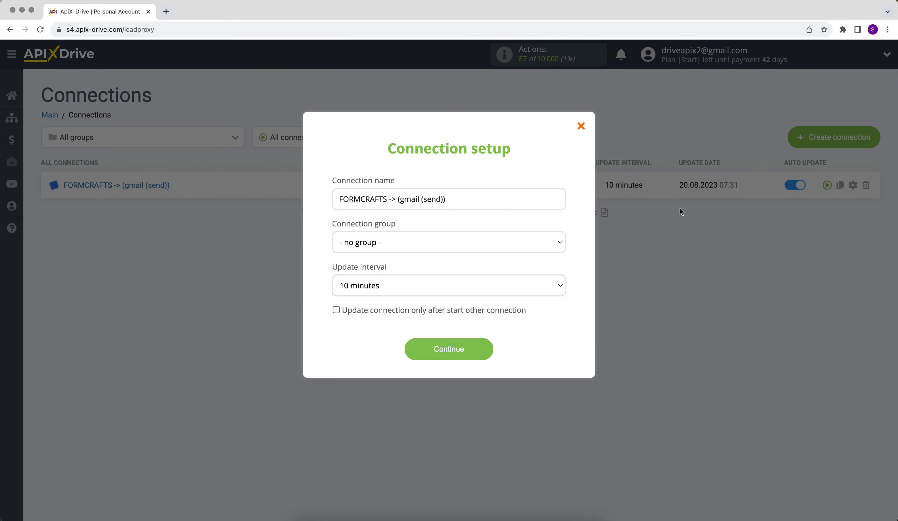
click(524, 283)
click(523, 278)
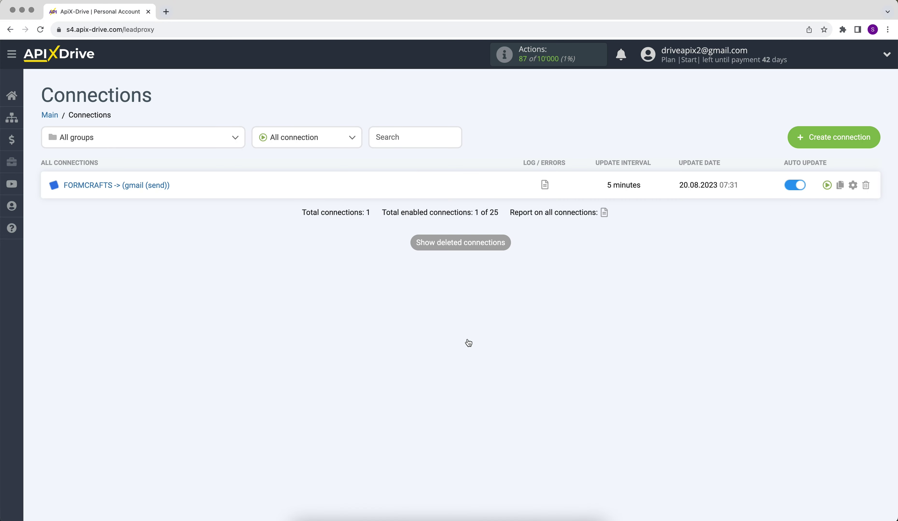